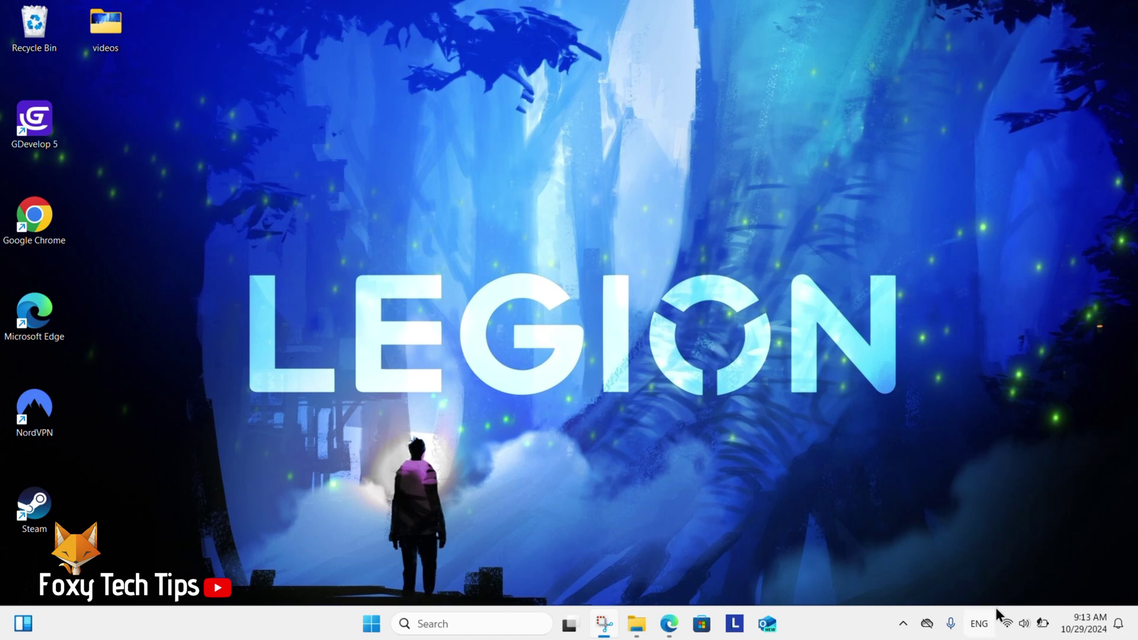
Step: Toggle battery saver off and back on from the Quick Settings flyout, then close it
left_click(1025, 626)
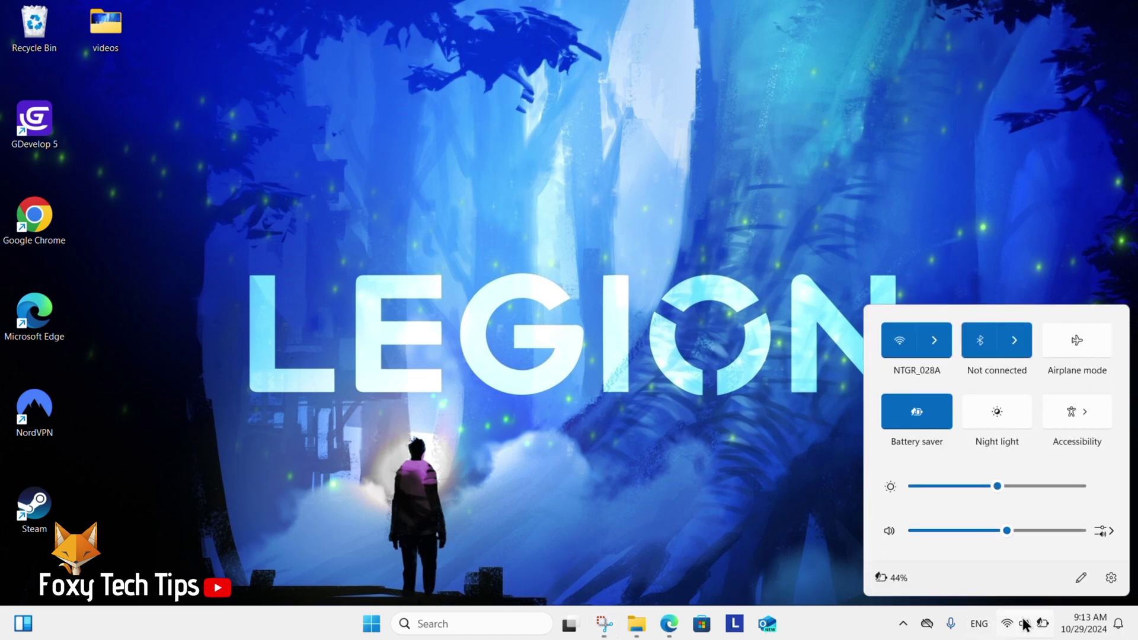
left_click(915, 411)
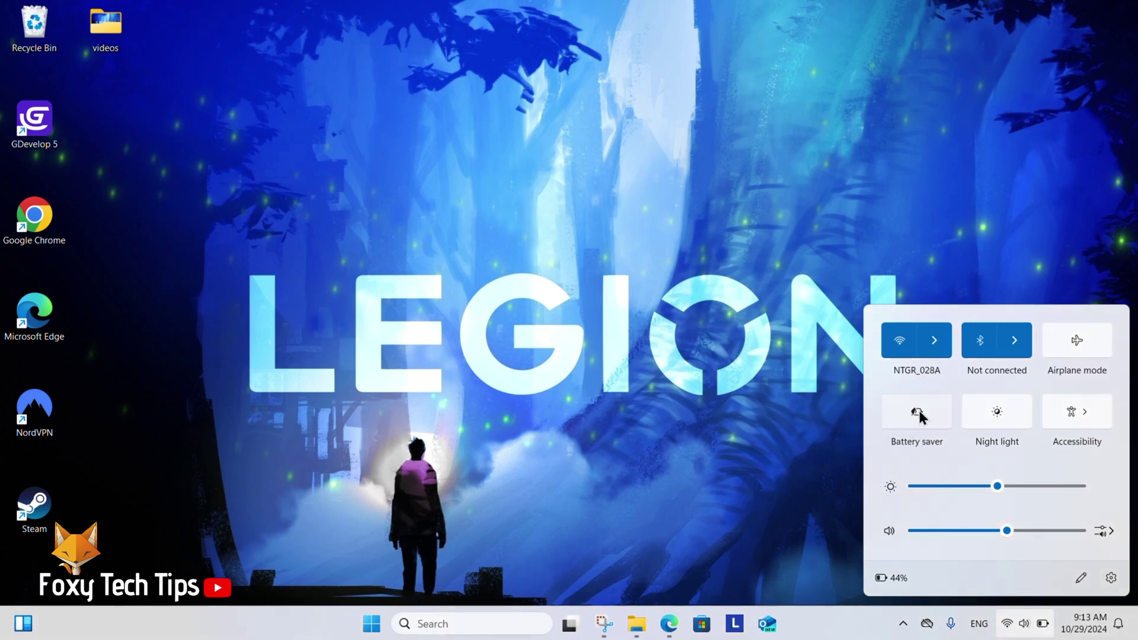
left_click(918, 412)
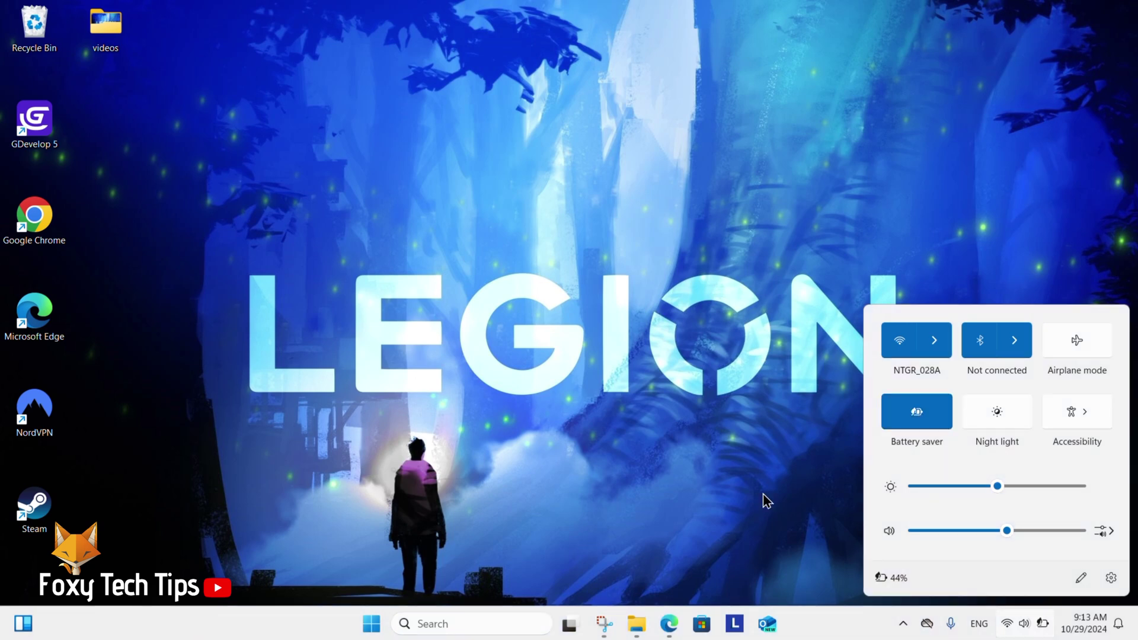
left_click(692, 498)
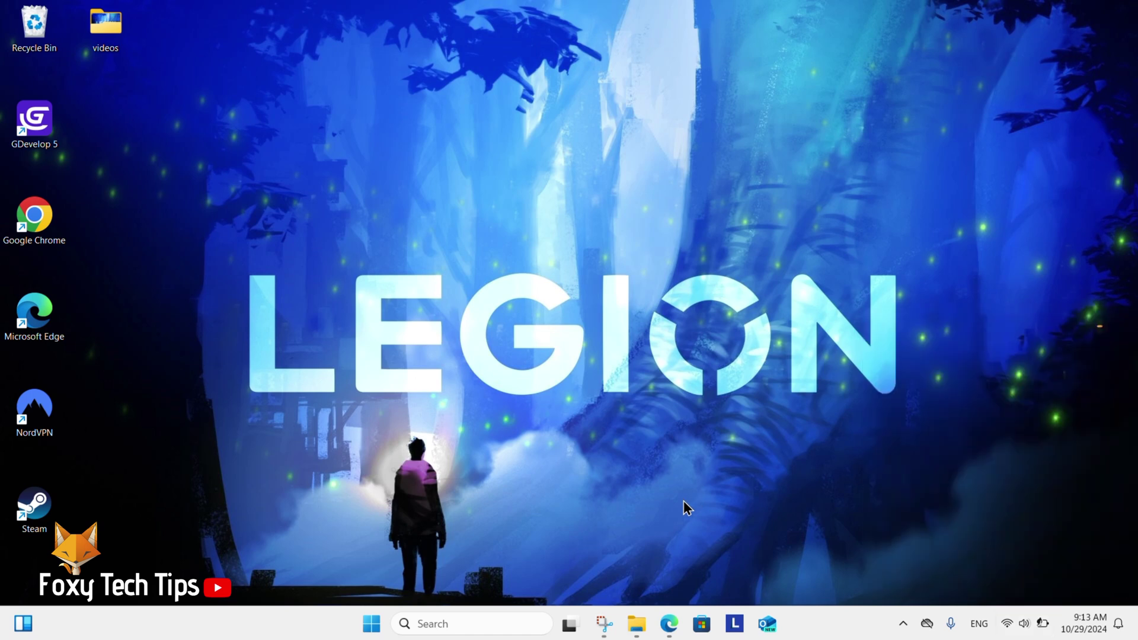
Step: Launch the Settings app through taskbar search and go to the System category
left_click(490, 620)
type("se")
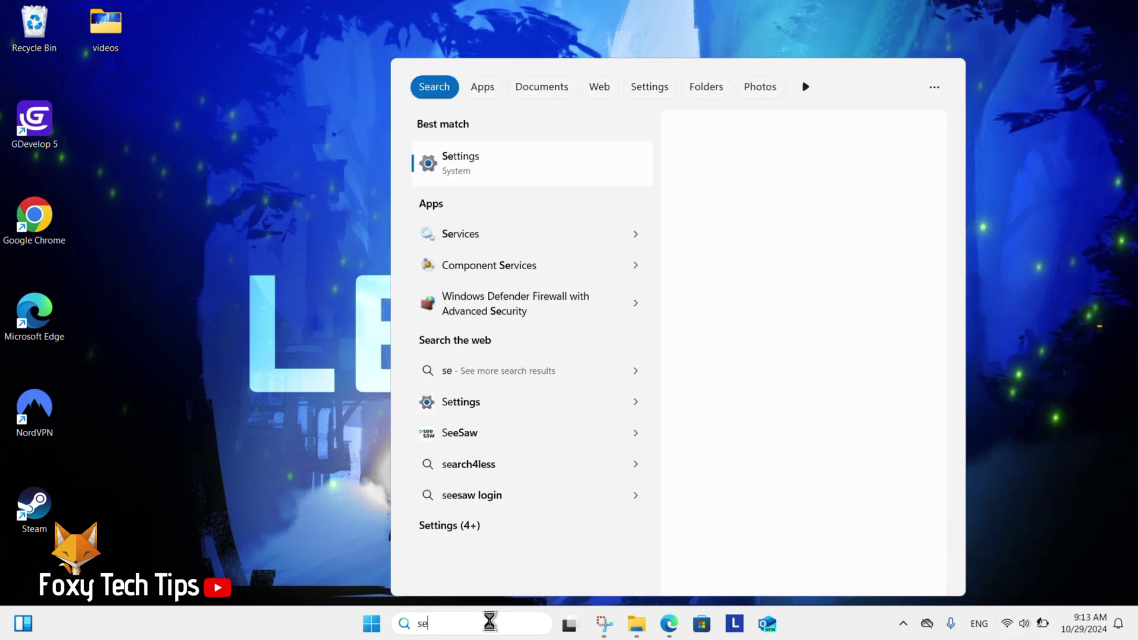
type("ttings")
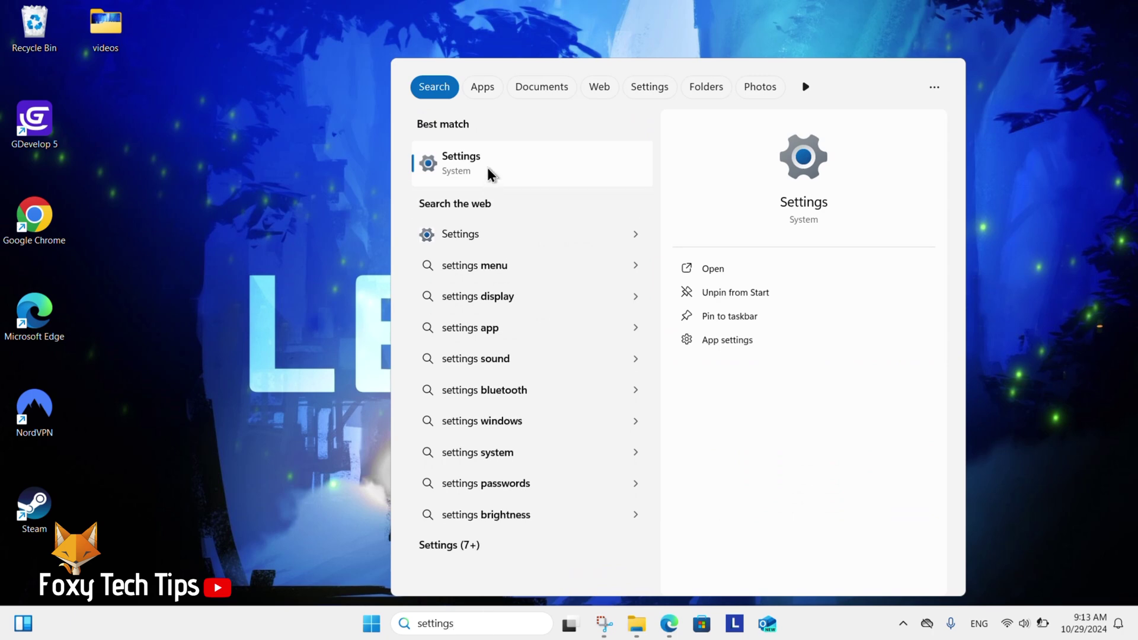
left_click(491, 164)
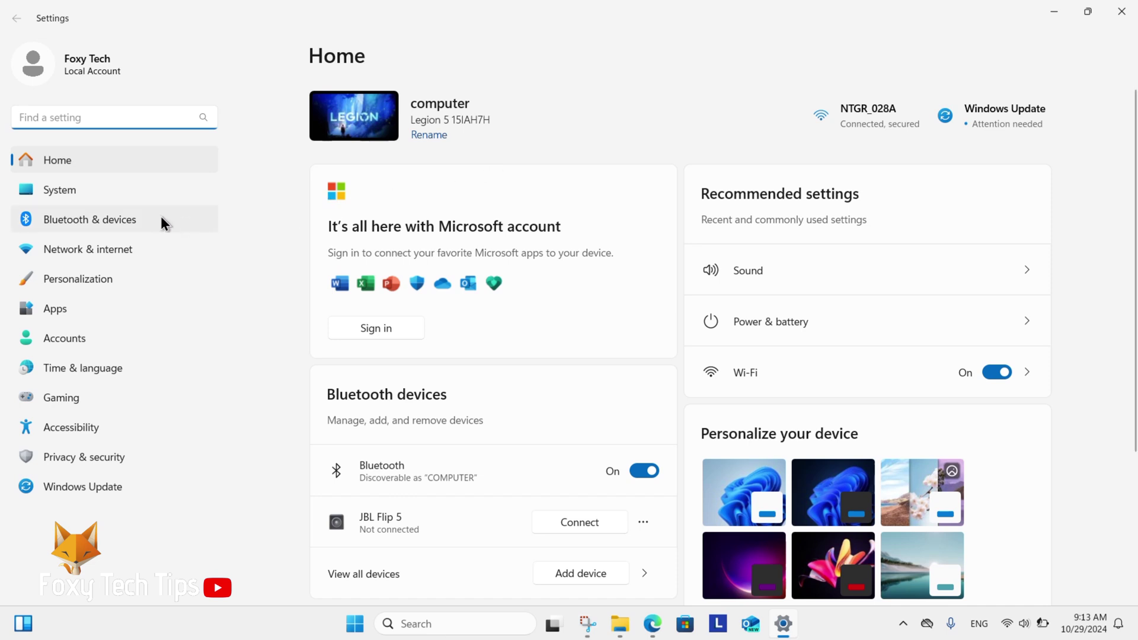
left_click(67, 196)
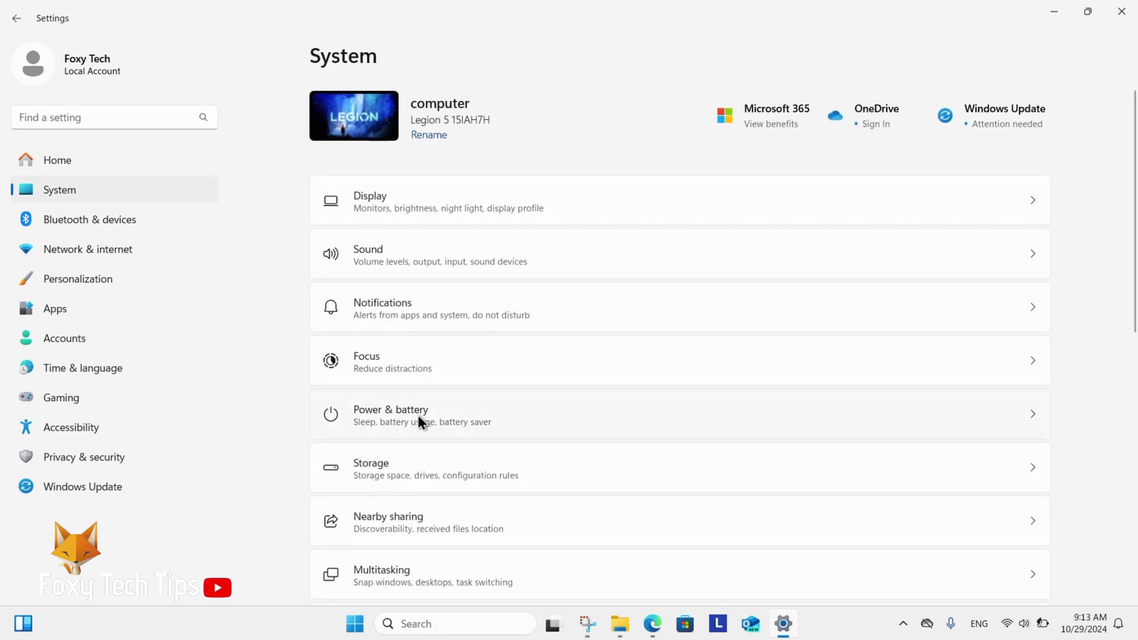
Step: Open Power & battery and expand Battery saver to show its turn-off, 20% threshold and brightness options
left_click(392, 414)
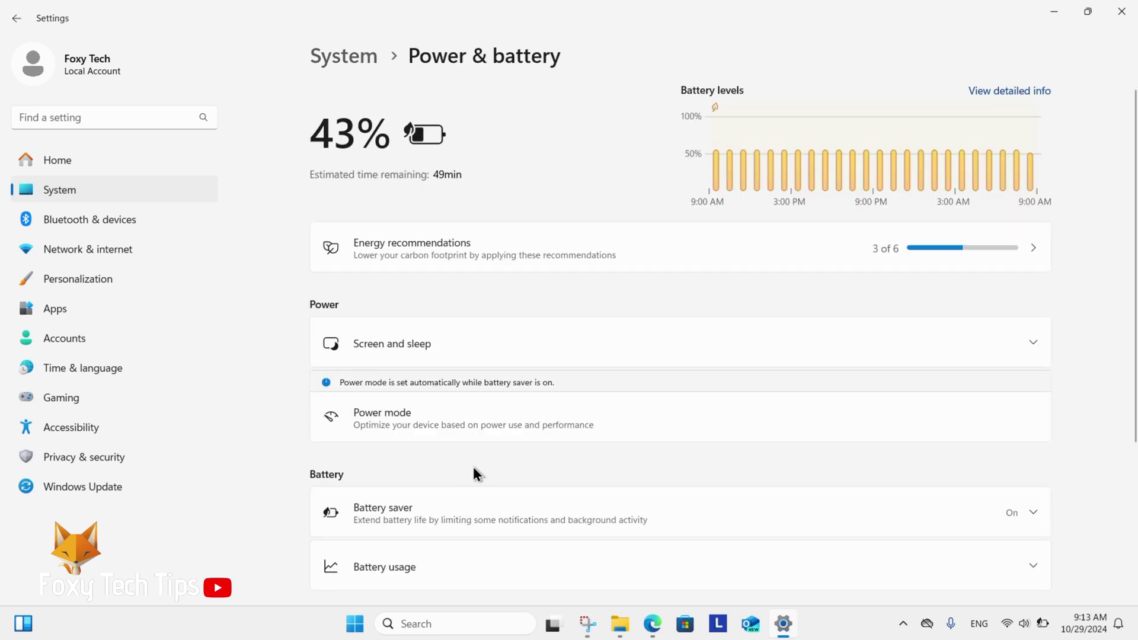
scroll(473, 471, "down", 1)
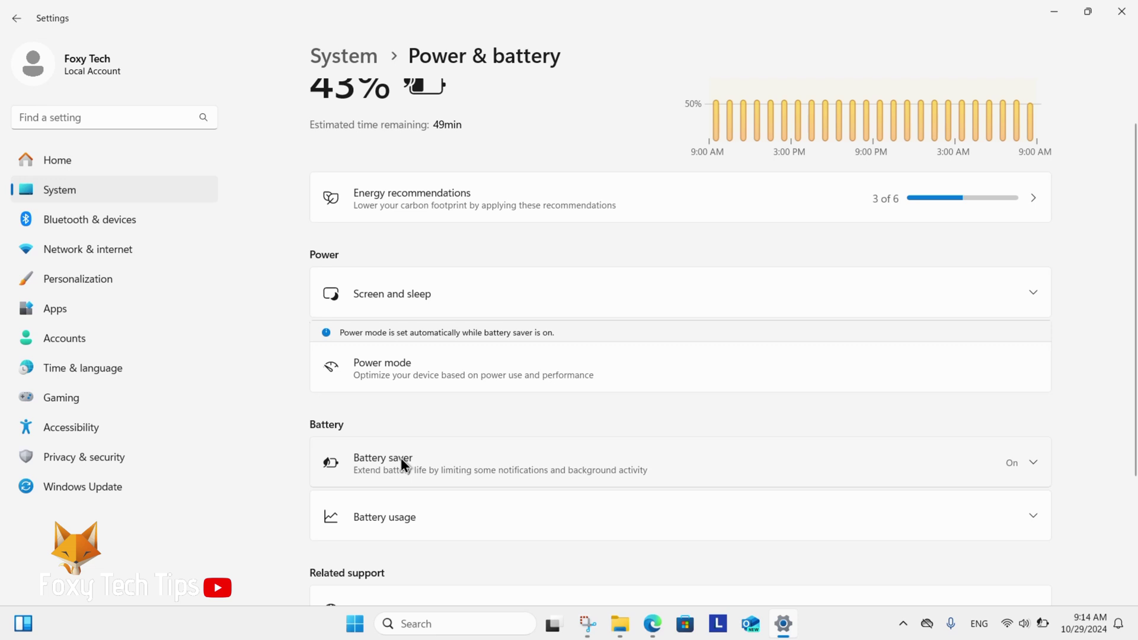
left_click(1009, 463)
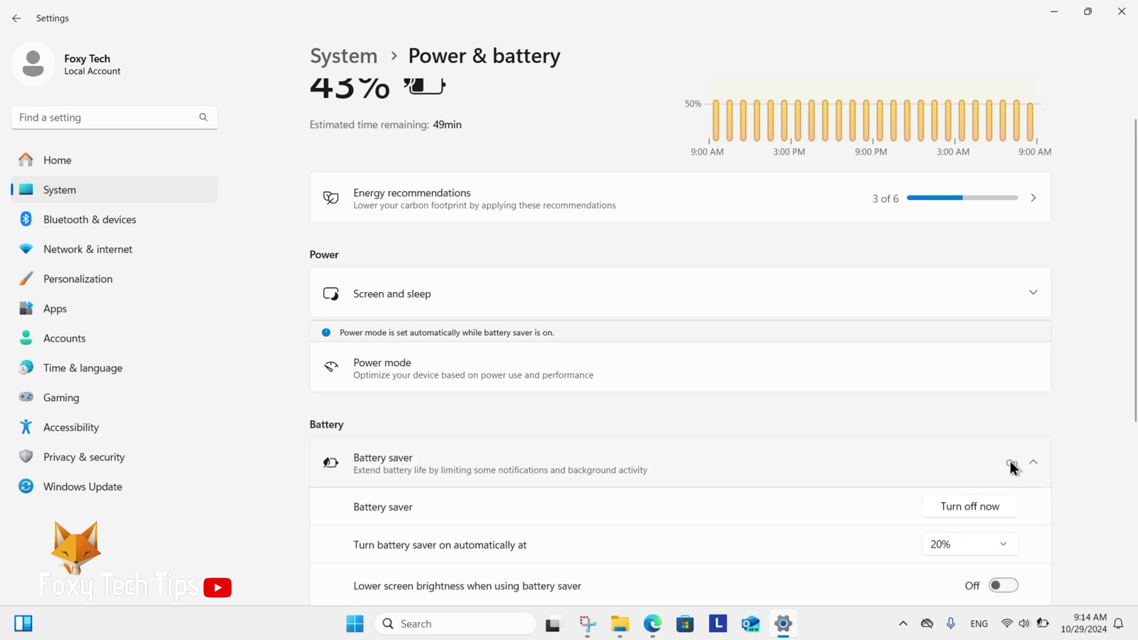
scroll(1027, 504, "down", 3)
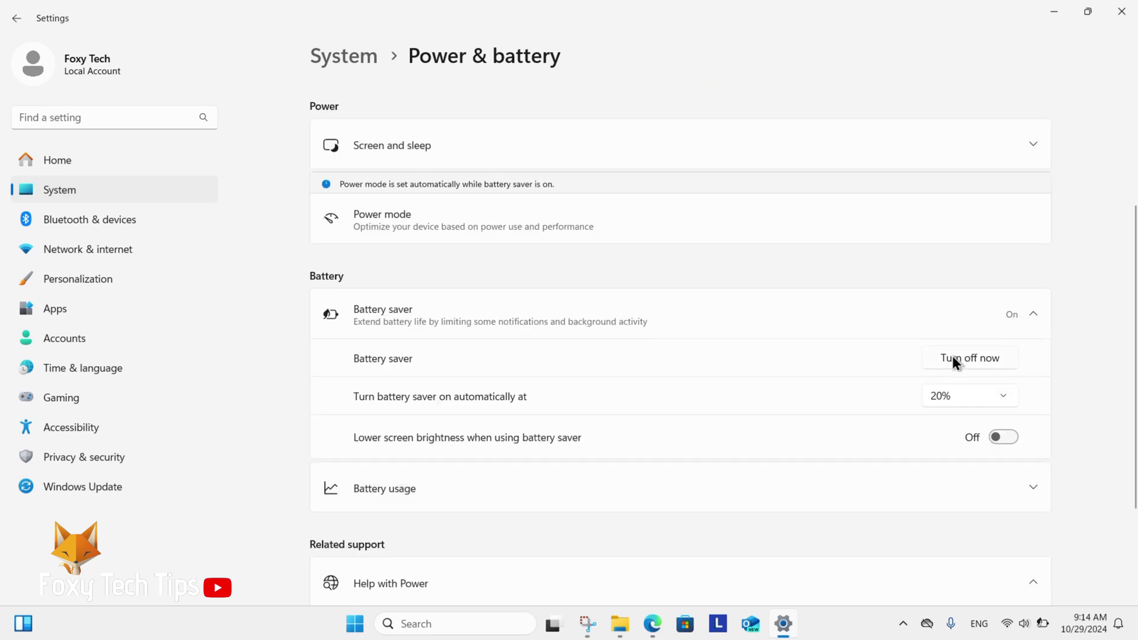